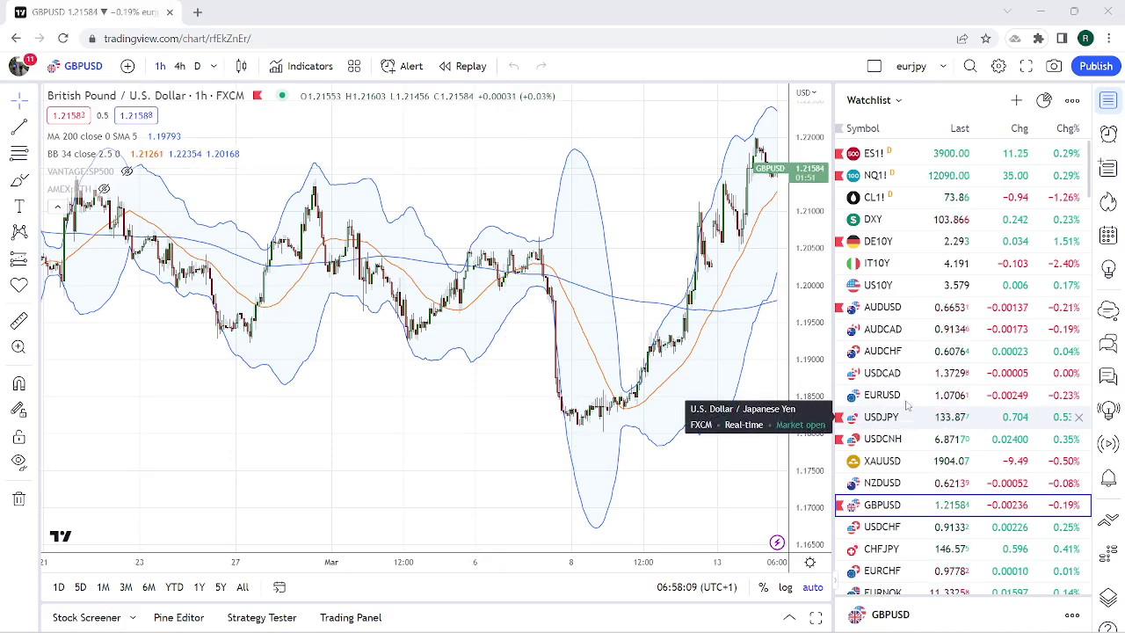
- Replace the GBPUSD chart with ES1! S&P 500 E-mini futures on 1h, and pan the time range
click(873, 153)
drag(560, 283, 357, 311)
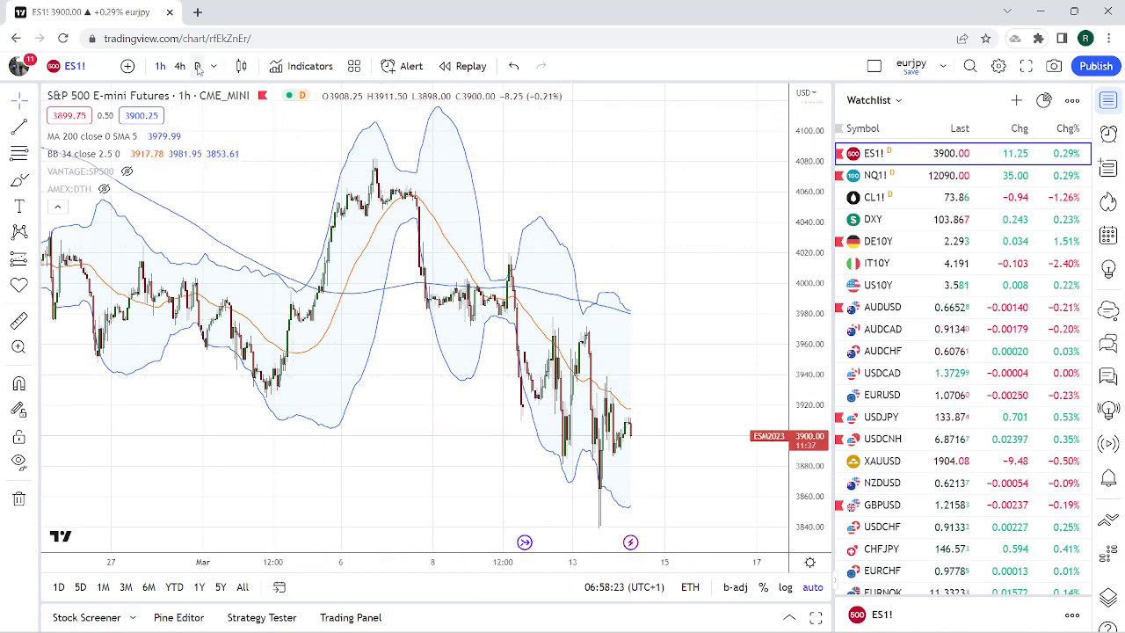
- Set the ES1! chart to the 1D timeframe, spanning October 2022 to March 2023
click(197, 66)
scroll(439, 298, right, 5)
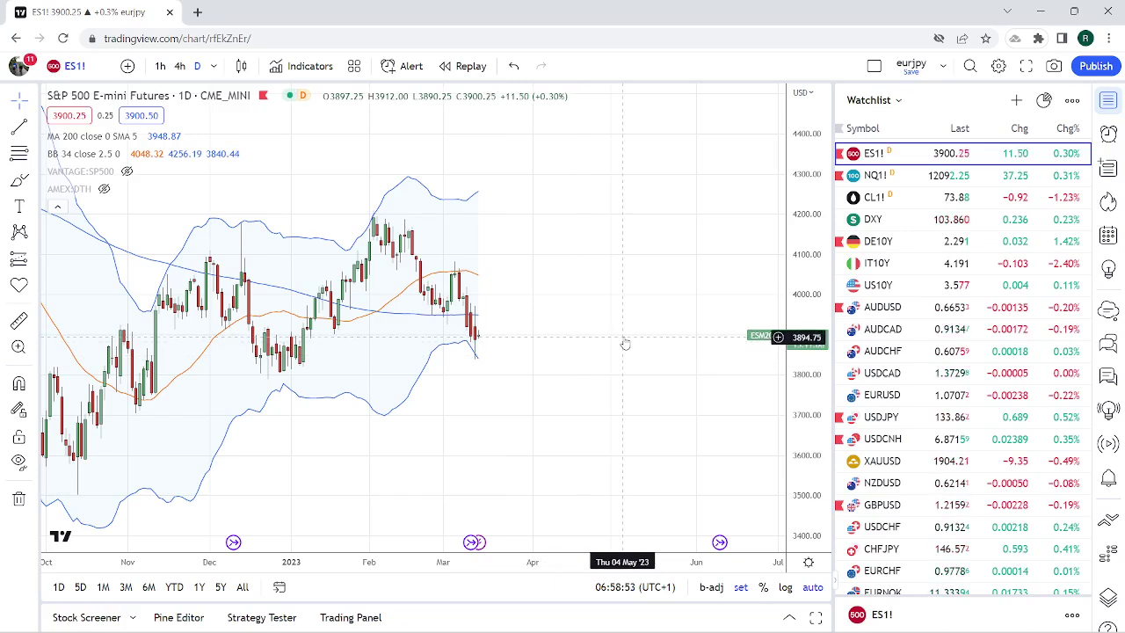
scroll(929, 505, down, 1)
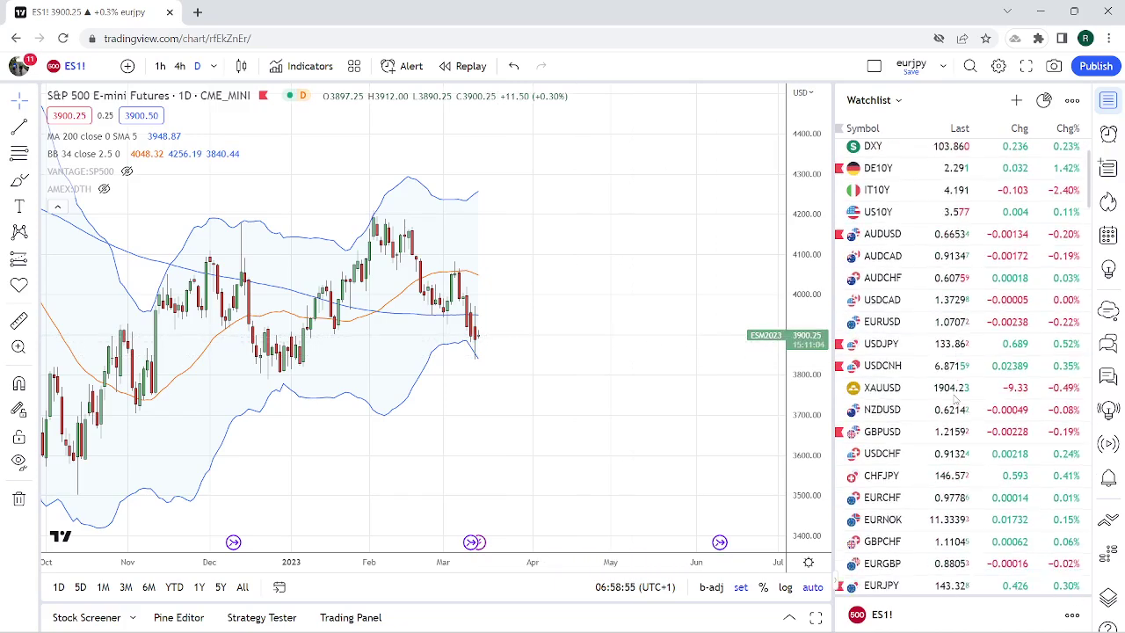
- Look over the EURCHF daily chart, then load XAUUSD gold daily with 200 MA and Bollinger Bands
click(930, 501)
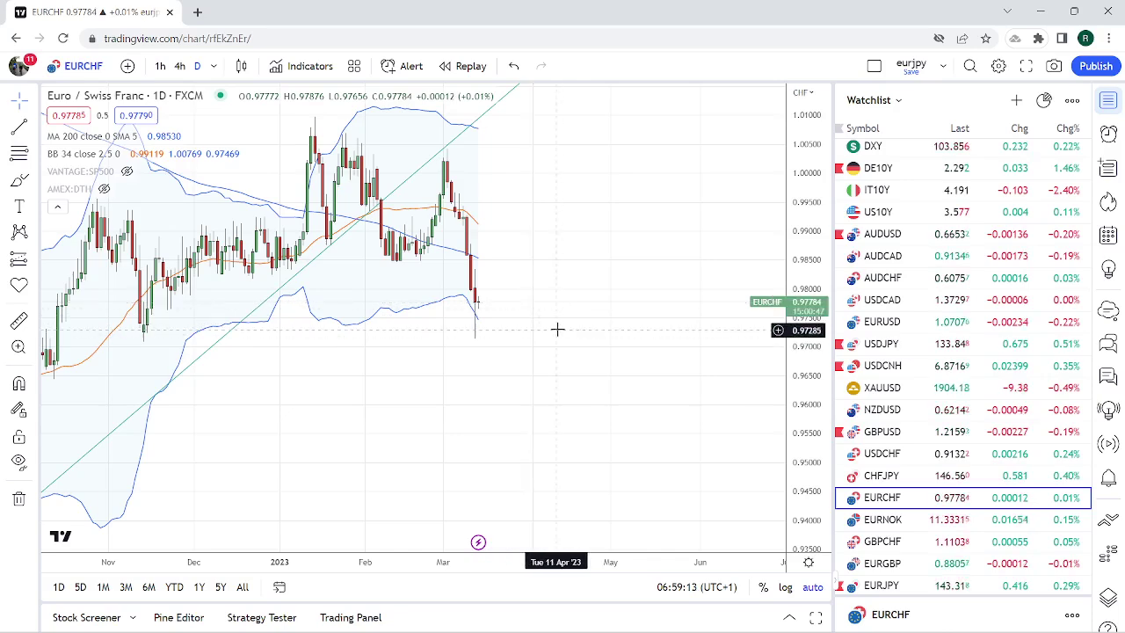
click(923, 392)
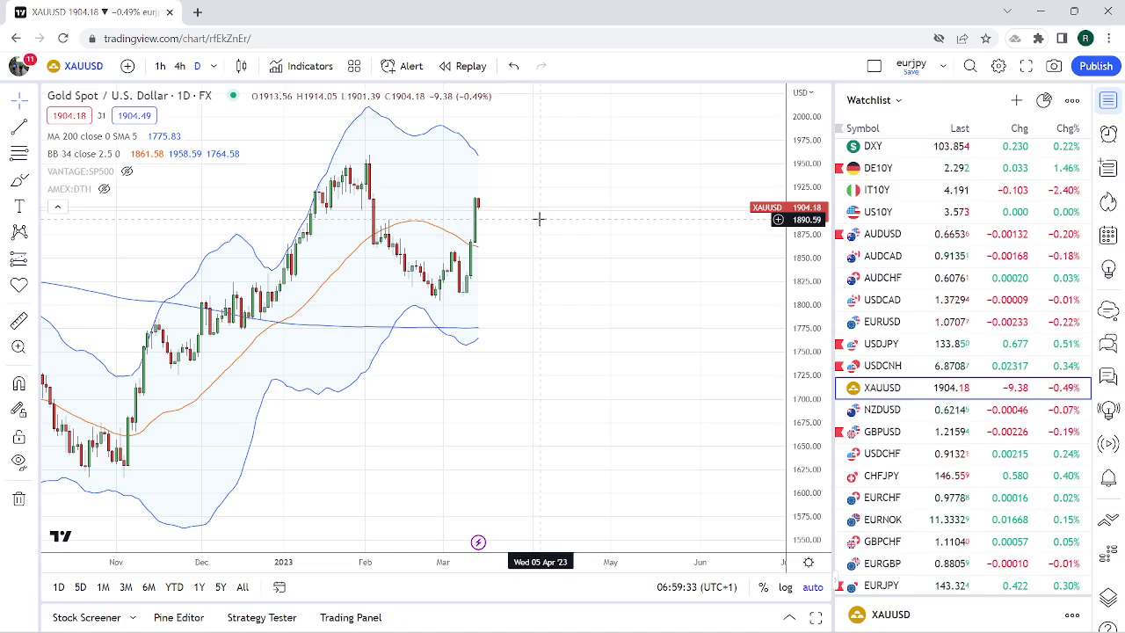
- Scroll down the watchlist and load the USDMXN daily chart in place of gold
scroll(915, 365, down, 3)
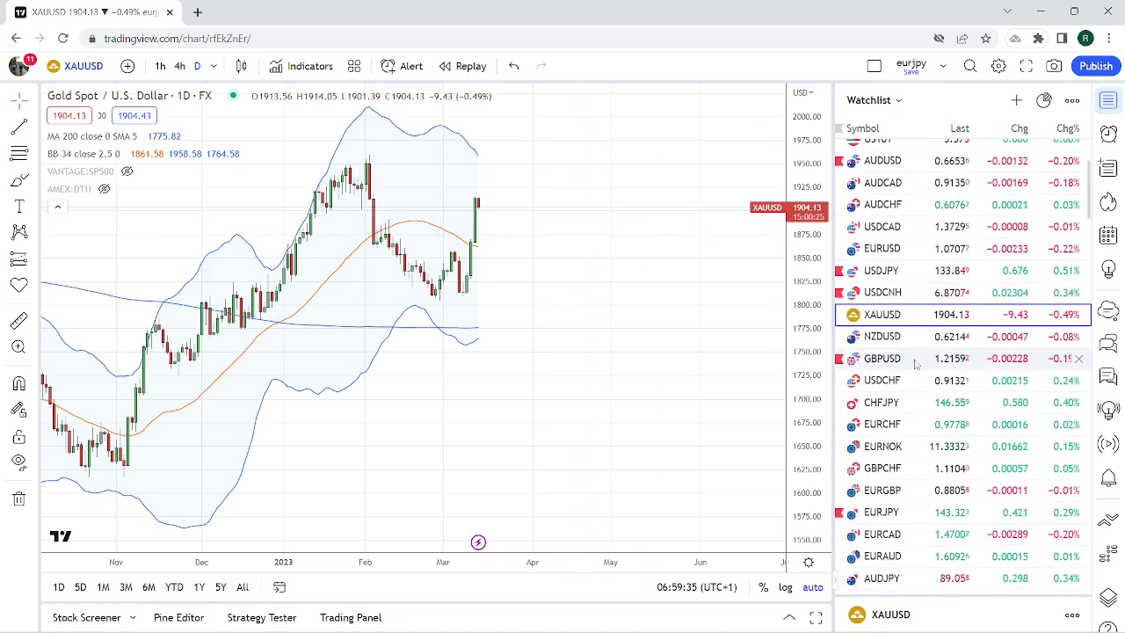
scroll(915, 365, down, 2)
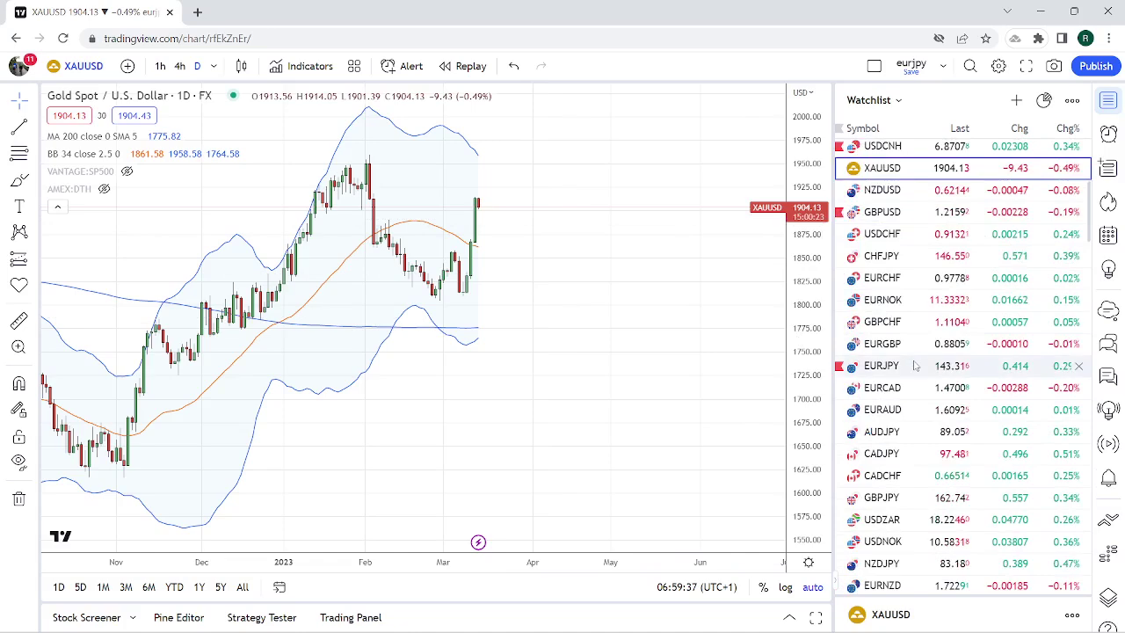
scroll(915, 372, down, 2)
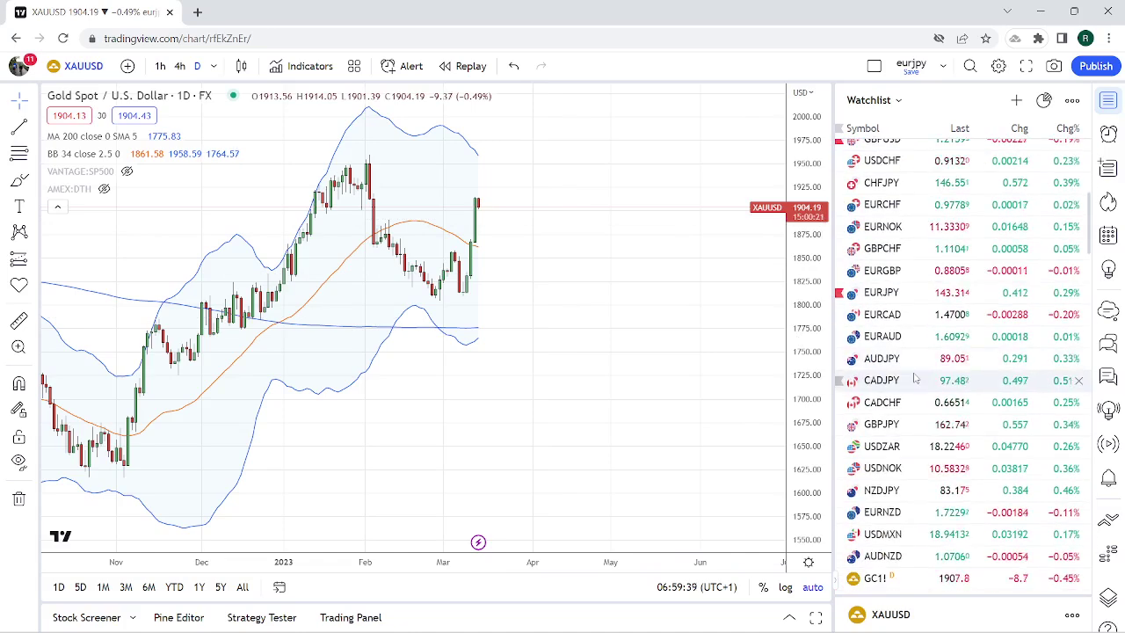
scroll(918, 355, down, 2)
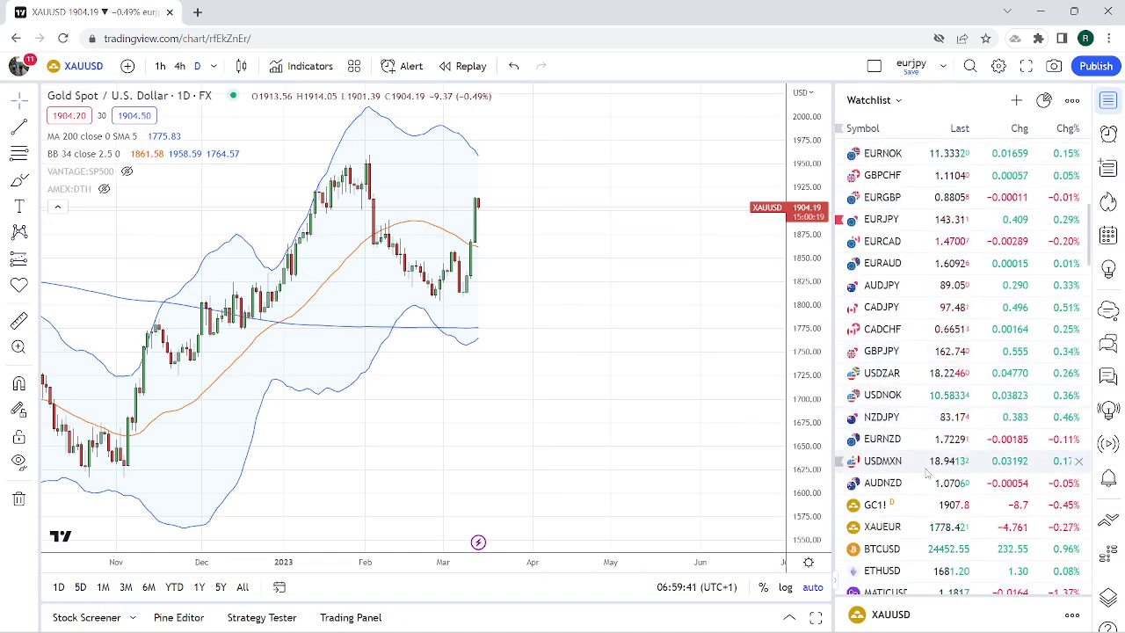
click(879, 463)
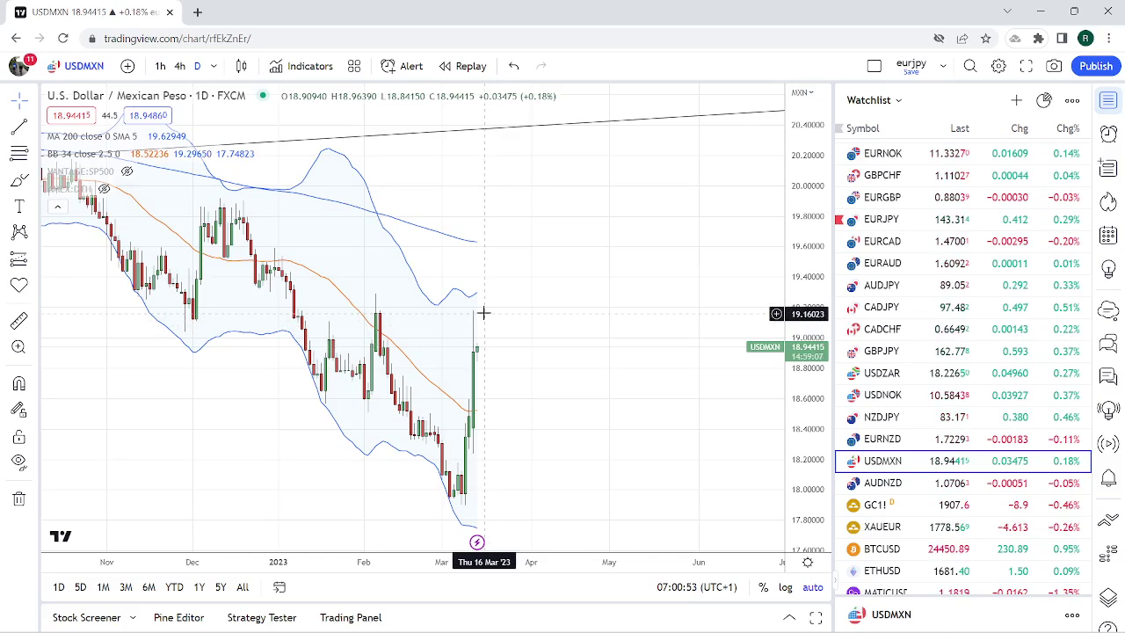
scroll(941, 307, down, 3)
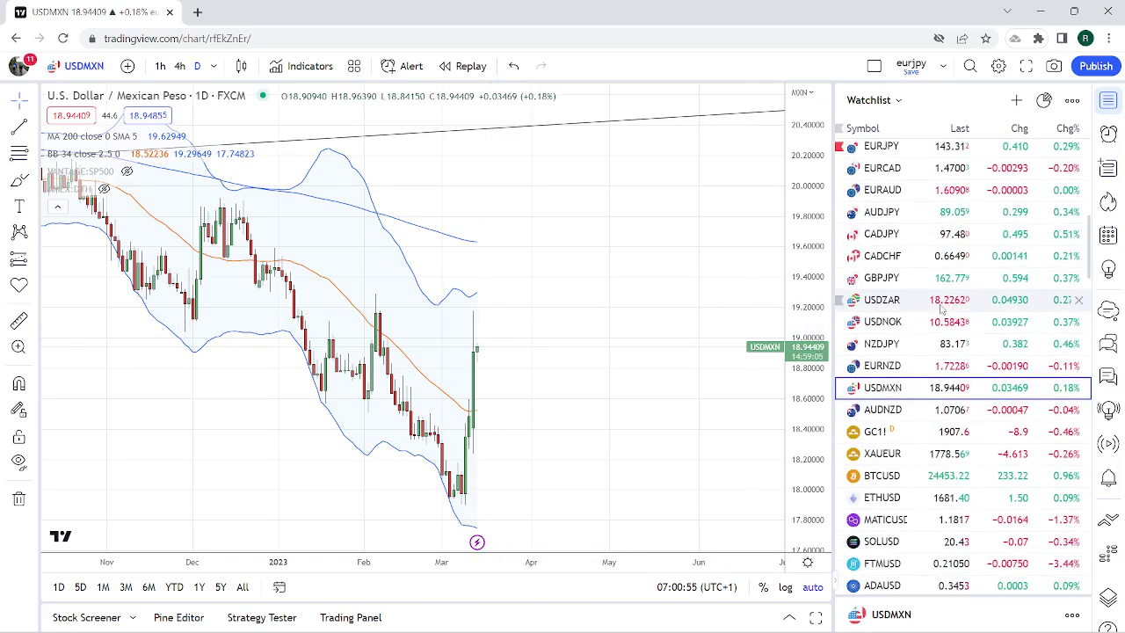
- Load the ETHUSD (Bitstamp) daily chart with Bollinger Bands and 200 MA
click(915, 498)
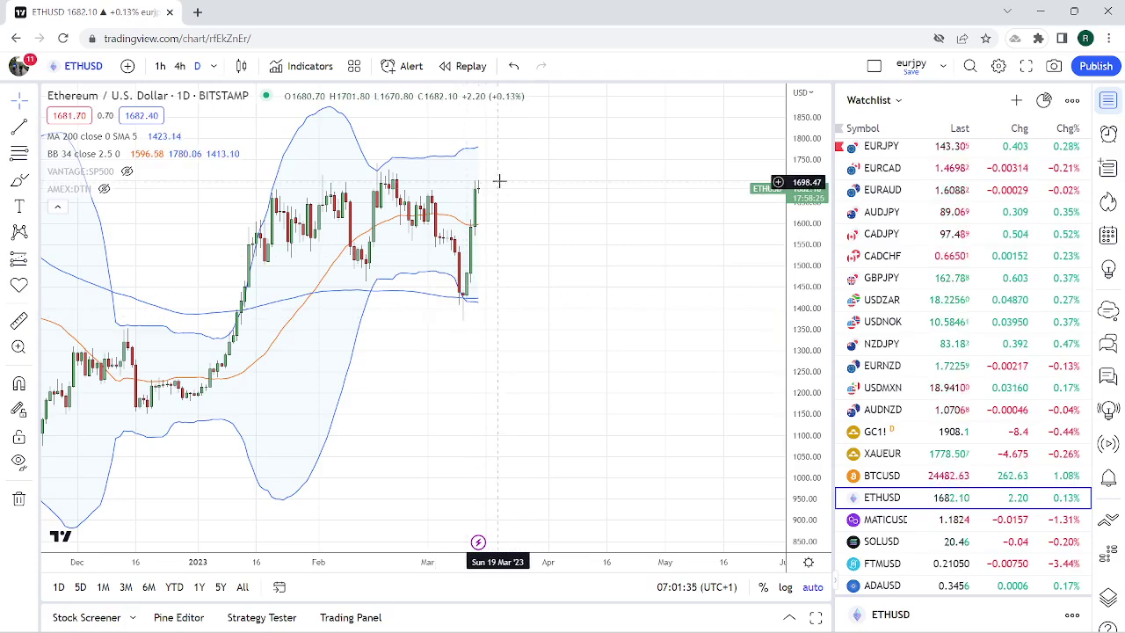
- Look over the MATICUSD daily chart, then load AVAXUSD (FTX) daily candles
click(896, 520)
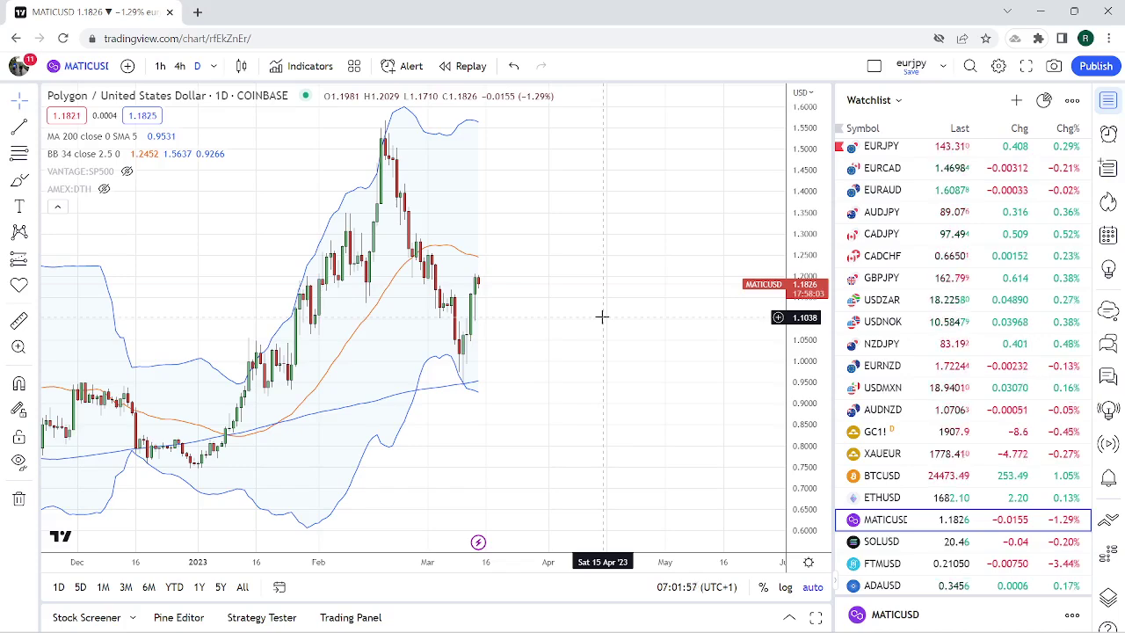
scroll(930, 567, down, 1)
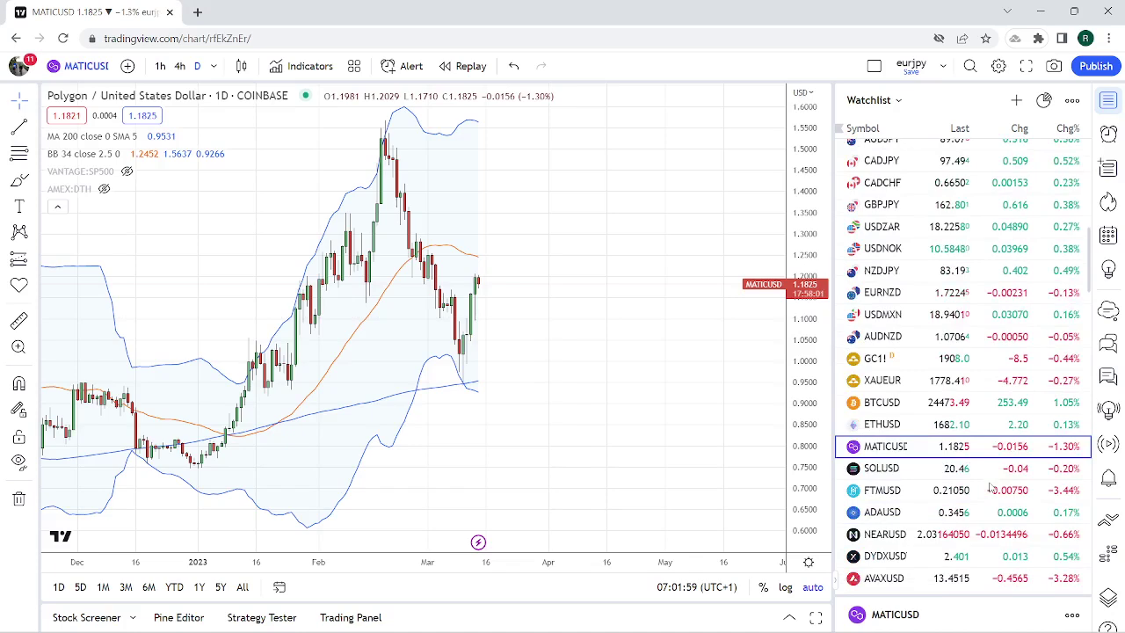
click(925, 577)
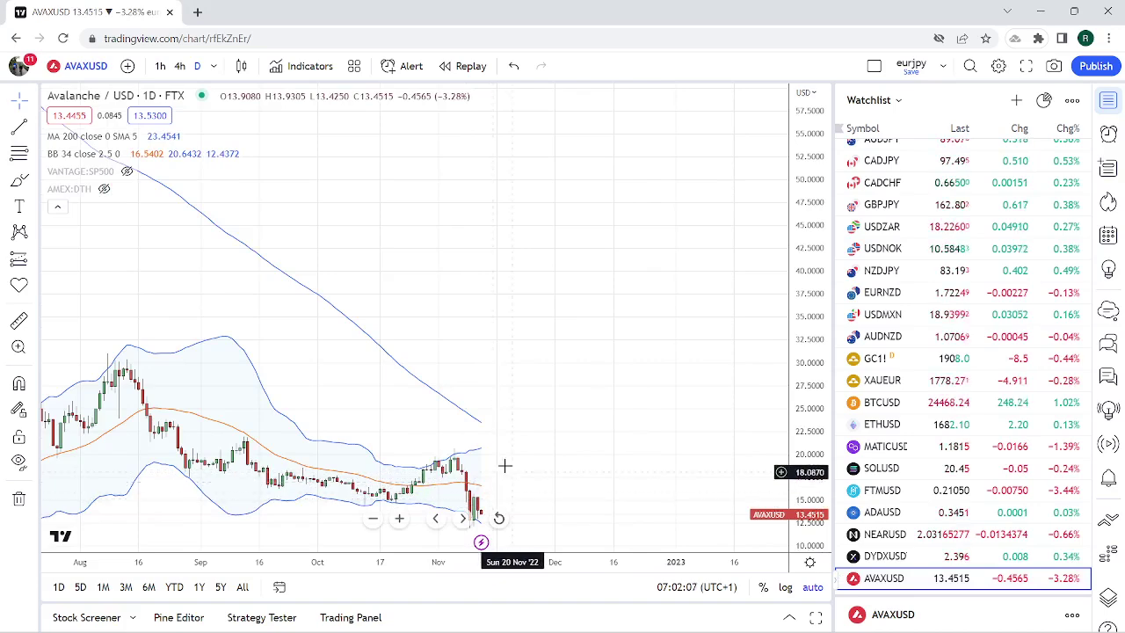
- Zoom out the AVAXUSD daily chart so history back to July is visible
scroll(540, 467, down, 2)
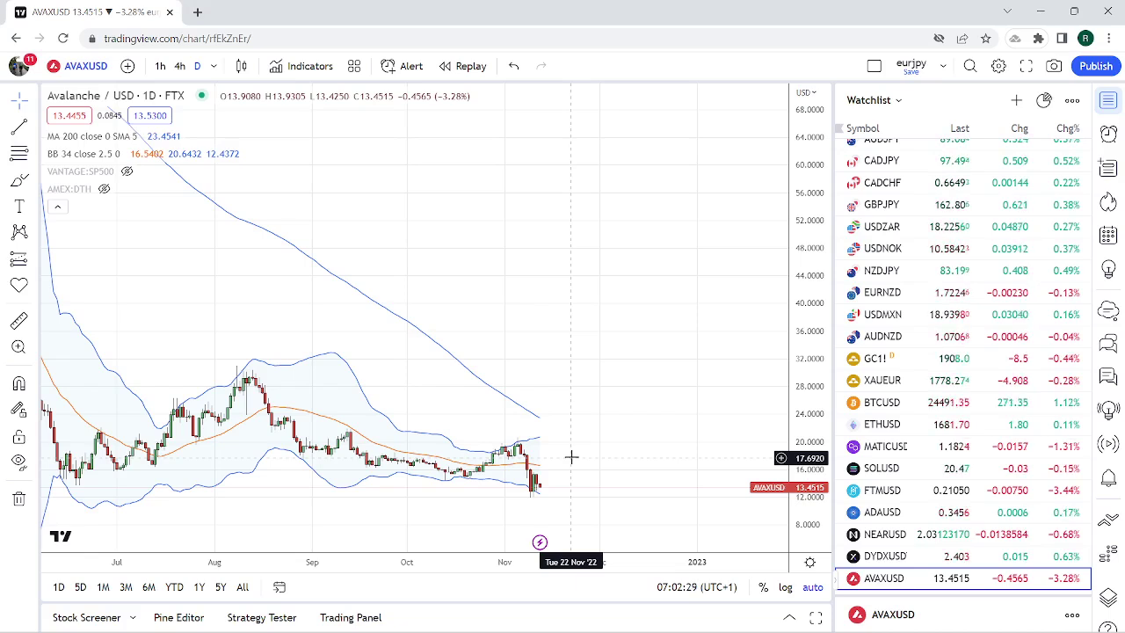
- Load the BTCUSD (Coinbase) daily chart and zoom out to about a year of price action
click(892, 409)
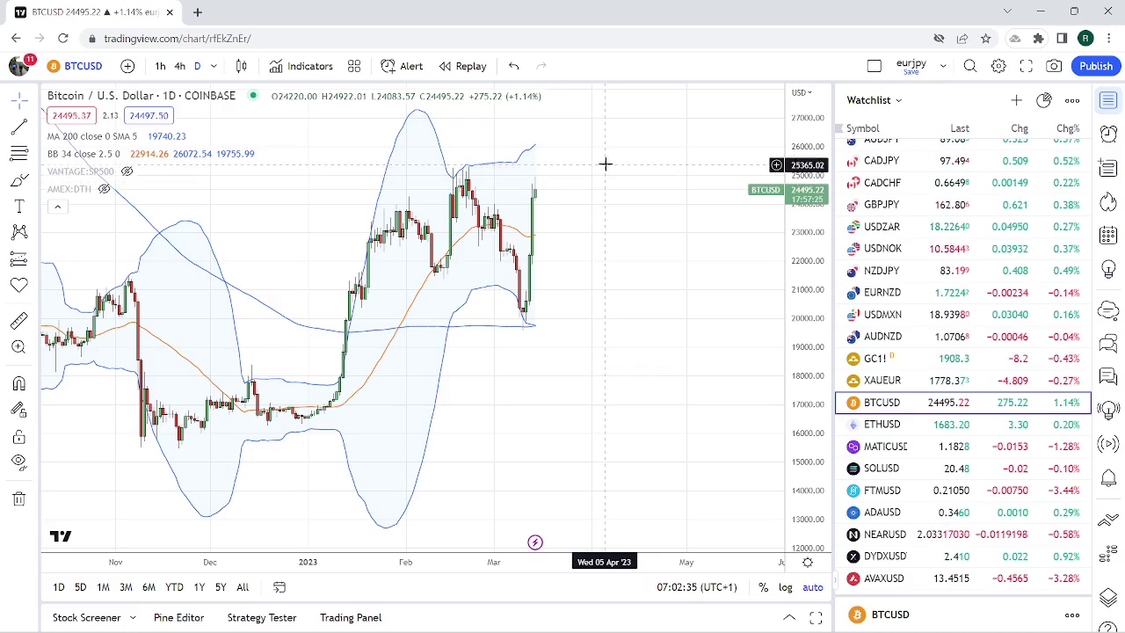
scroll(620, 293, down, 2)
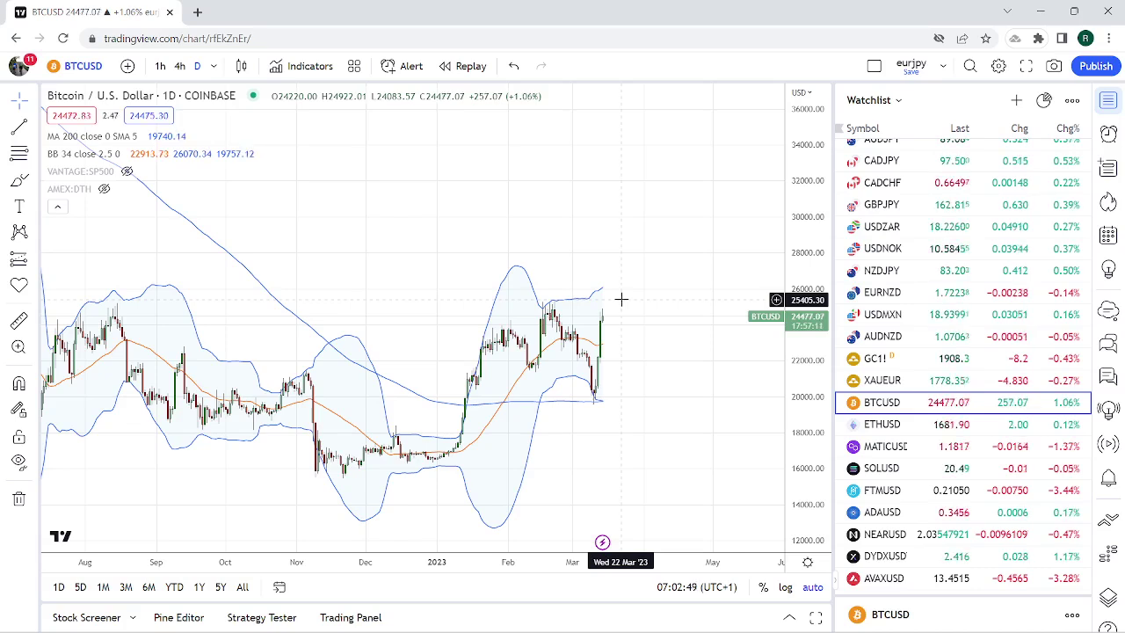
scroll(622, 300, down, 2)
scroll(622, 300, down, 1)
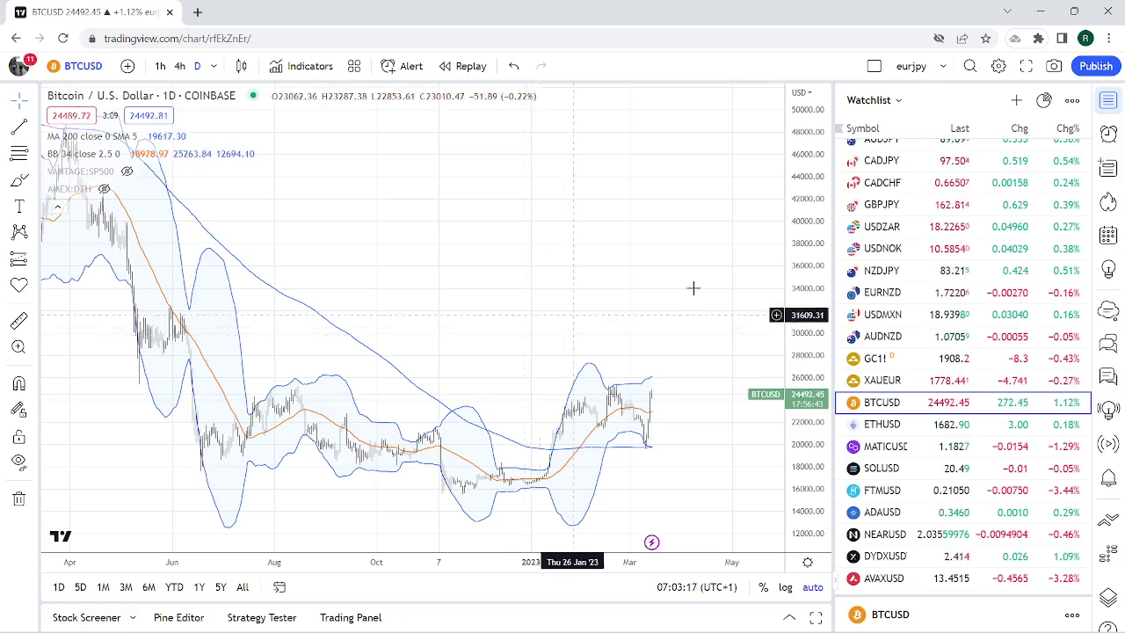
scroll(905, 365, up, 5)
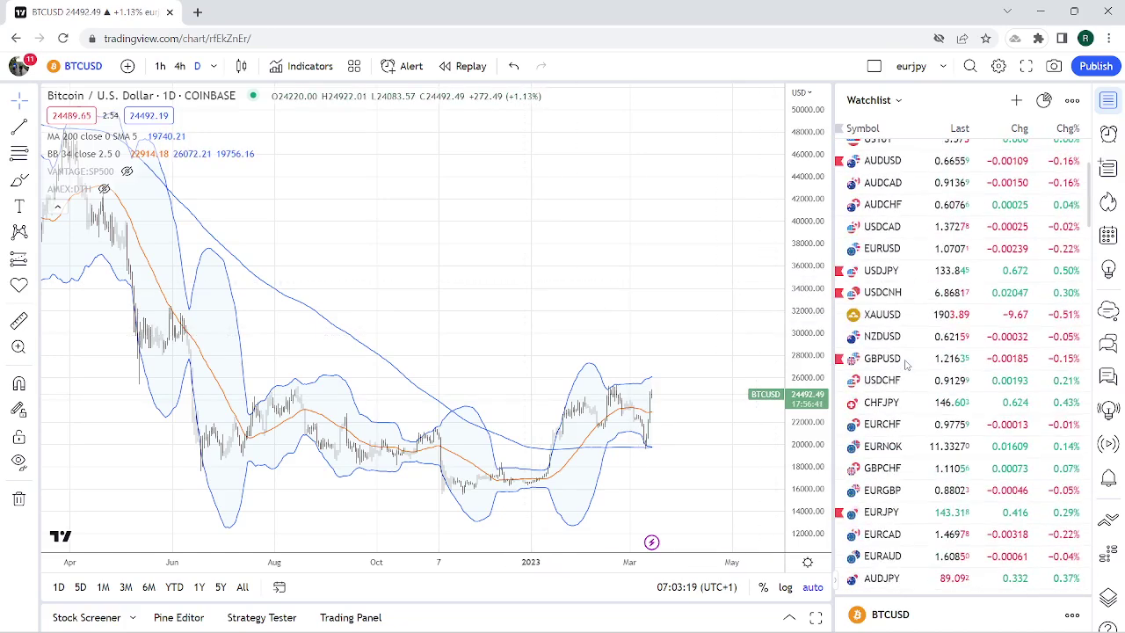
- Load the USDJPY (FXCM) daily chart and zoom in to the months since September
click(882, 270)
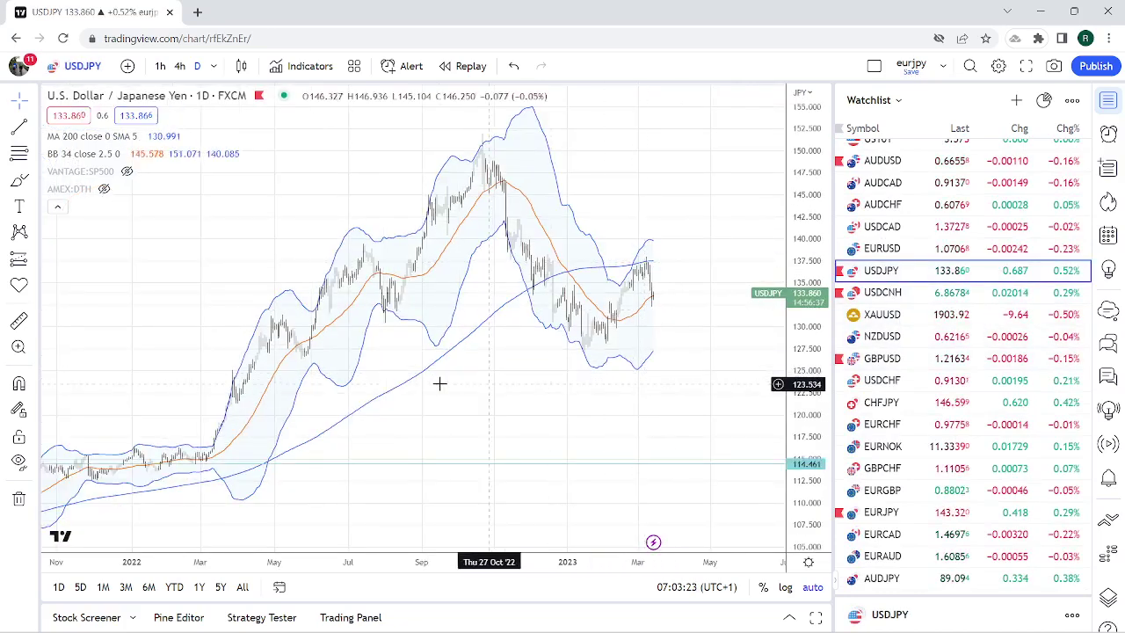
scroll(577, 251, up, 2)
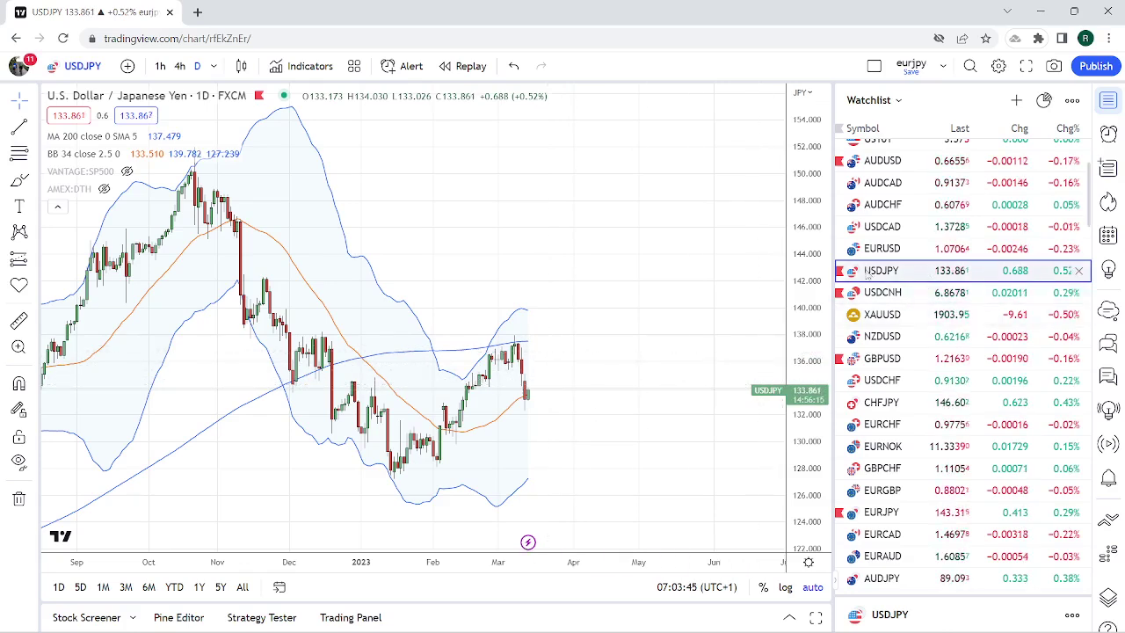
- Load the EURUSD (FXCM) daily chart, near 1.0706, with Bollinger Bands and moving average
click(882, 249)
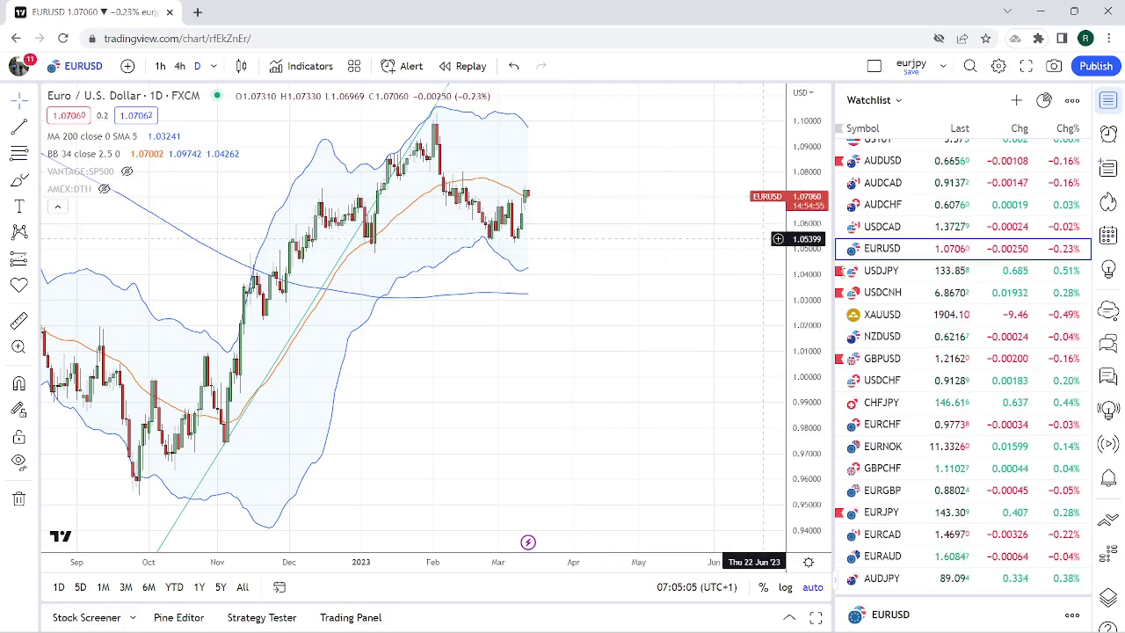
- Review the XAUUSD gold chart, then switch to the EURCHF daily chart
click(881, 313)
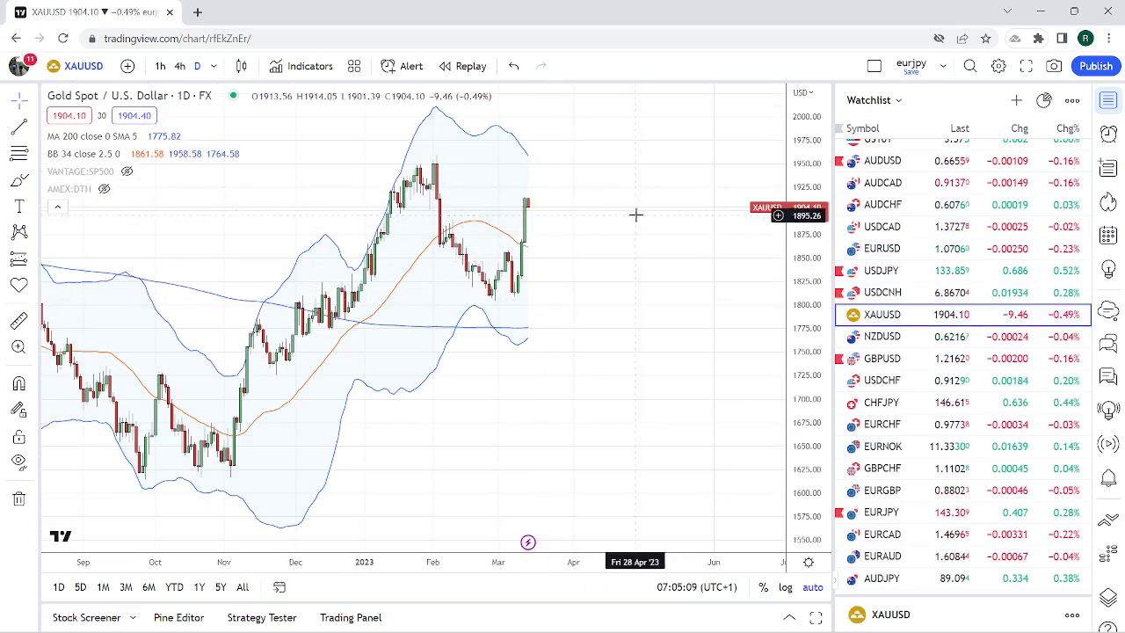
click(897, 425)
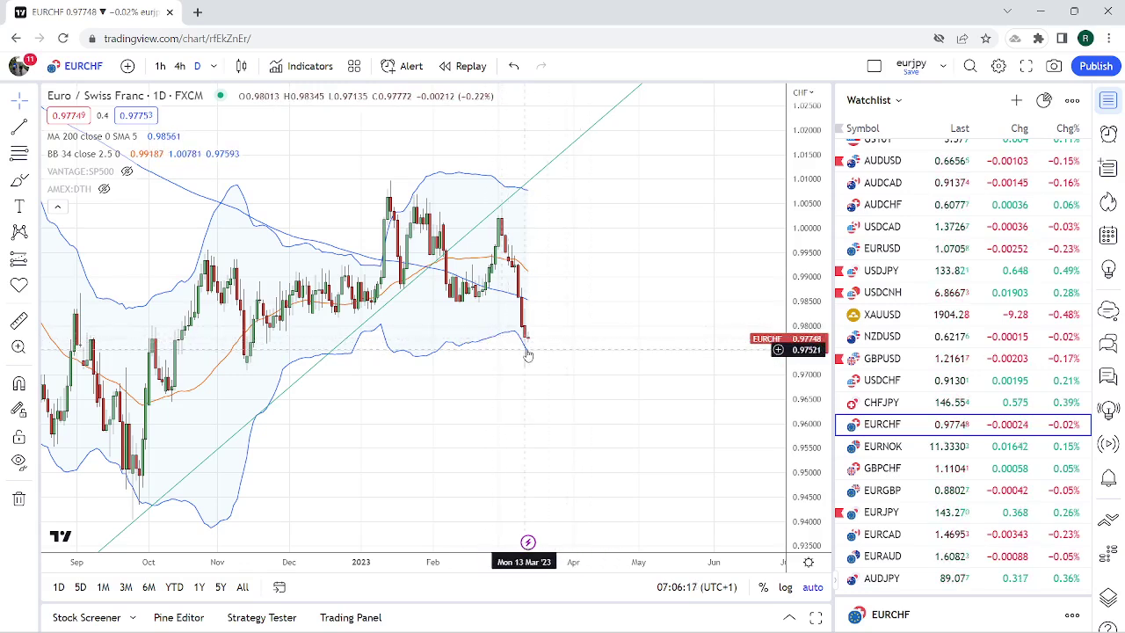
- Check USDCHF, revisit EURCHF, then switch to the EURGBP daily chart
click(883, 381)
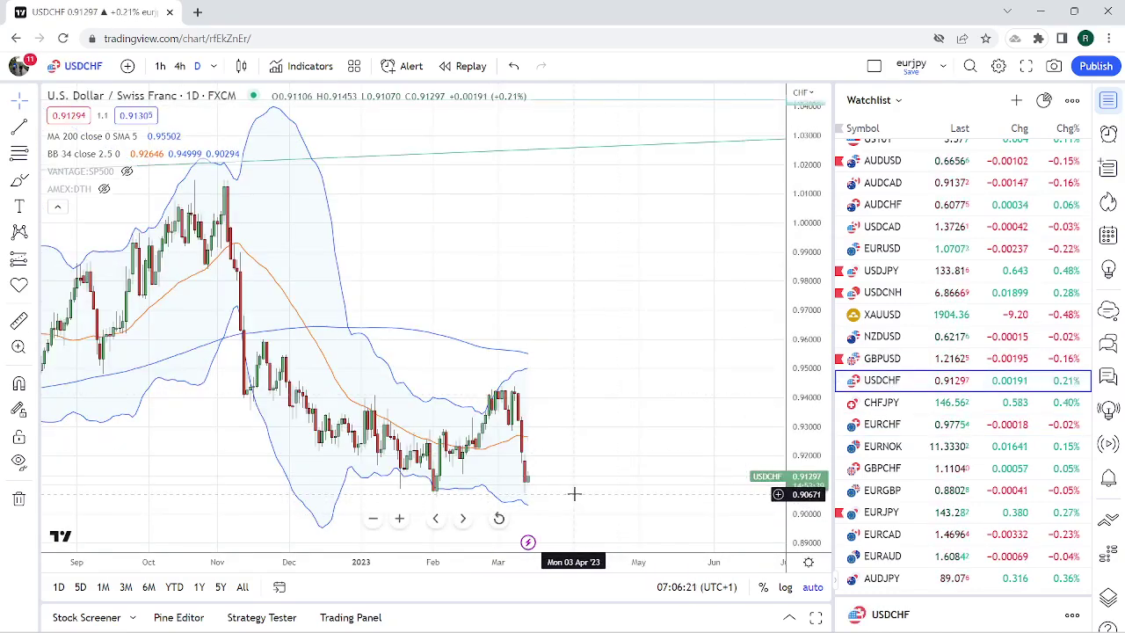
click(898, 426)
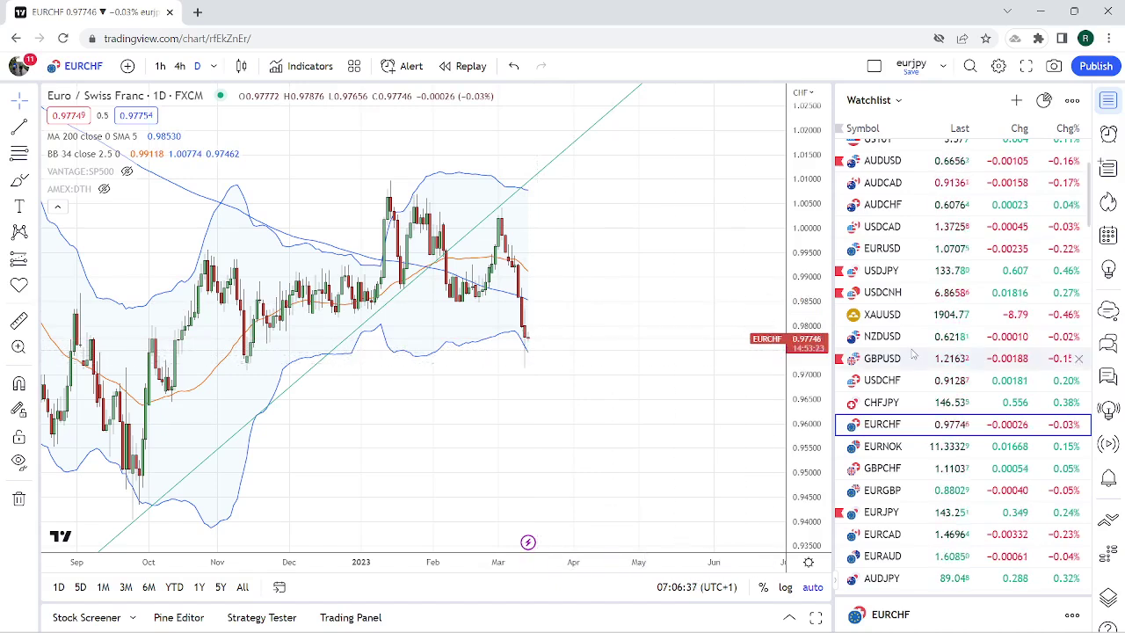
click(883, 491)
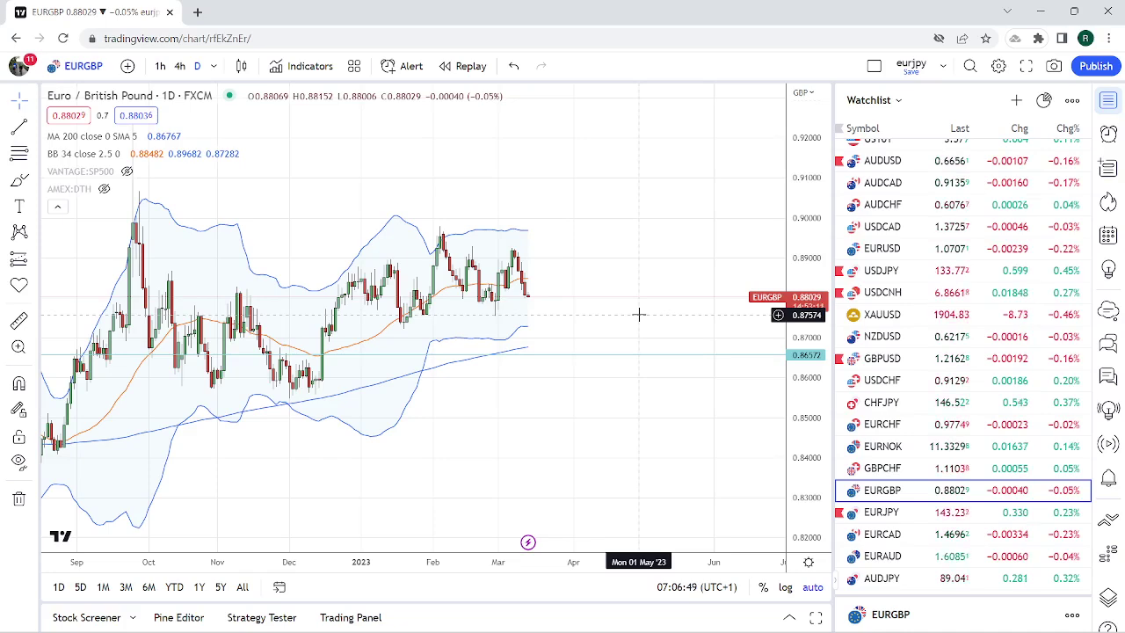
- Switch the chart from EURGBP to GBPUSD daily candles
click(883, 362)
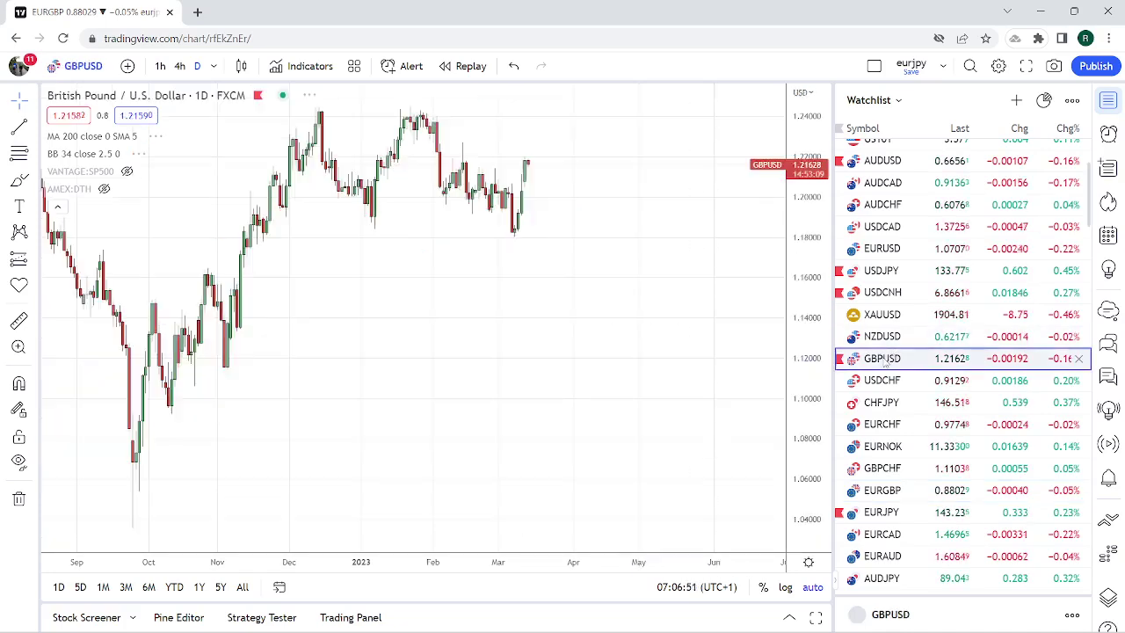